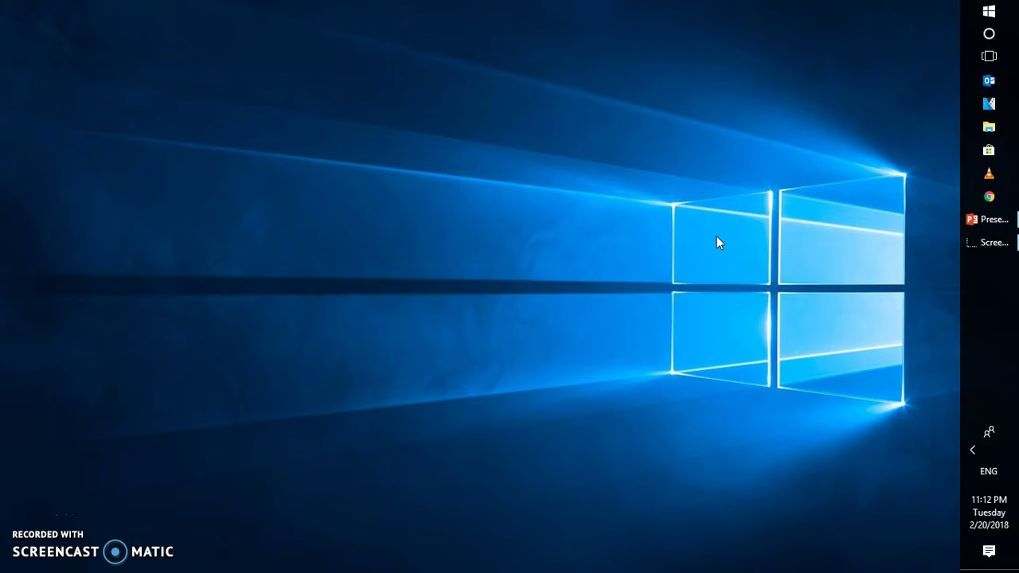
Insert Final Intro.mp4 from this PC as a full-slide video on slide 1, then view the Info page
{"action": "left_click", "coordinate": [986, 221]}
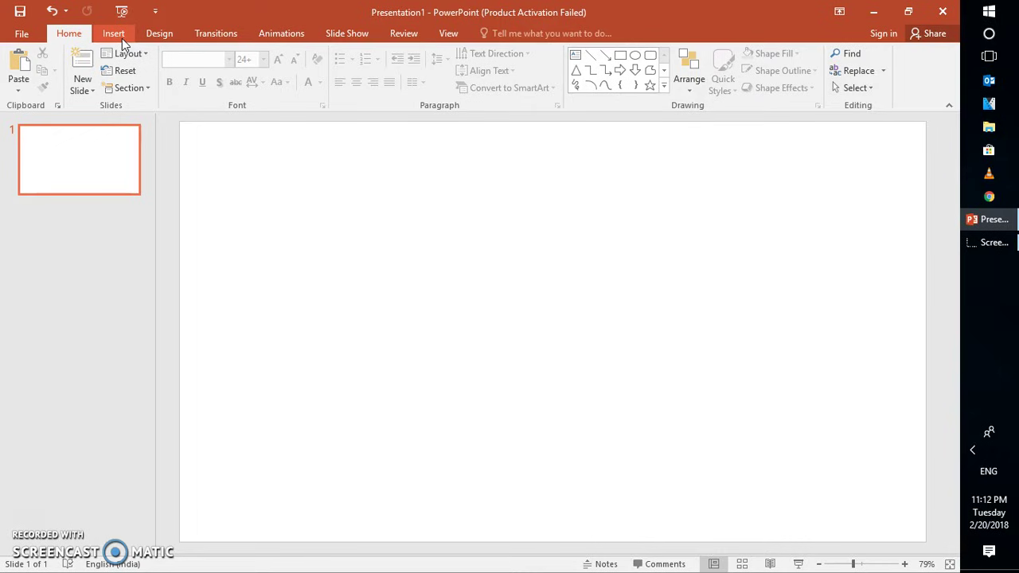
{"action": "left_click", "coordinate": [122, 38]}
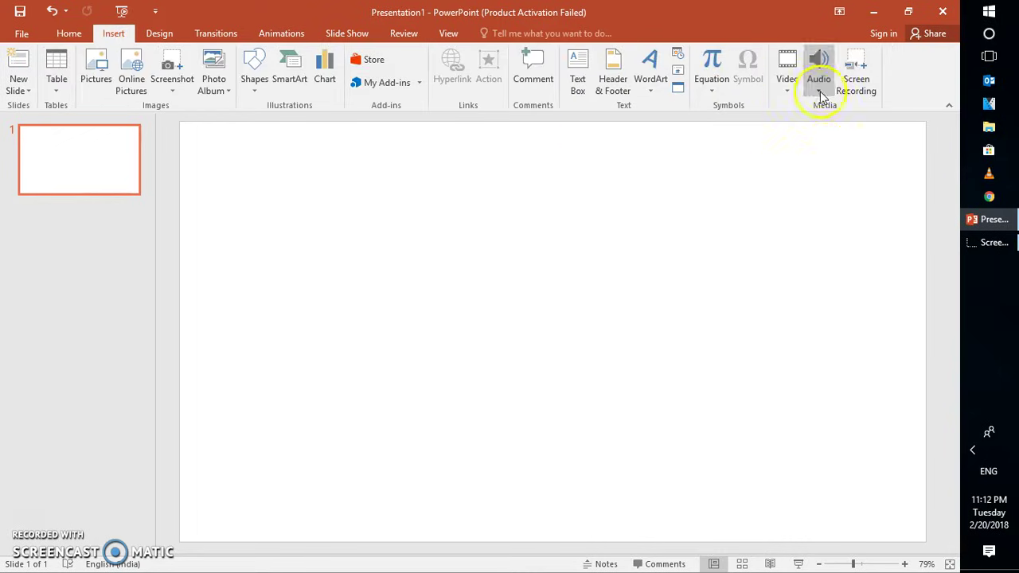
{"action": "left_click", "coordinate": [794, 102]}
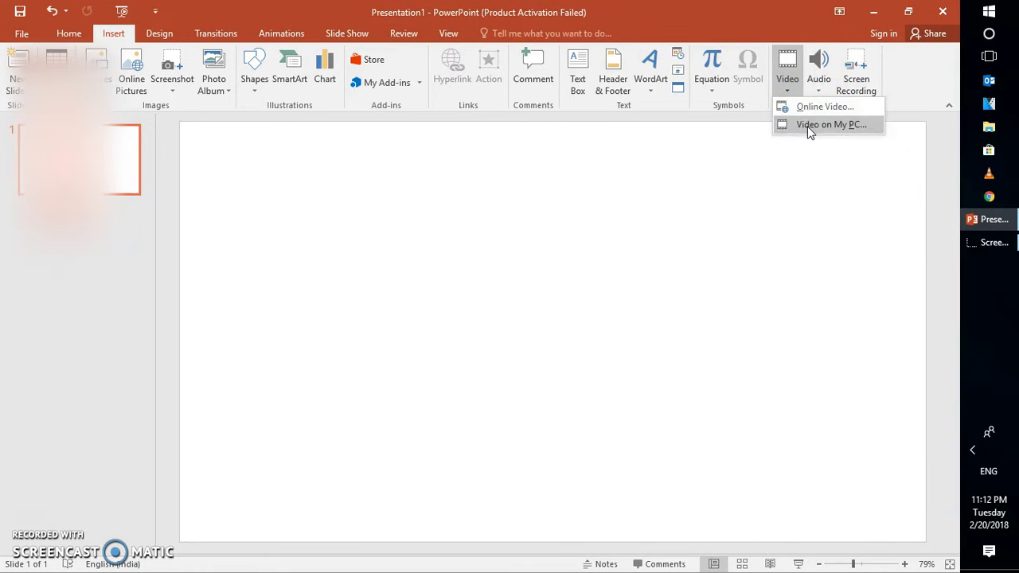
{"action": "left_click", "coordinate": [807, 126]}
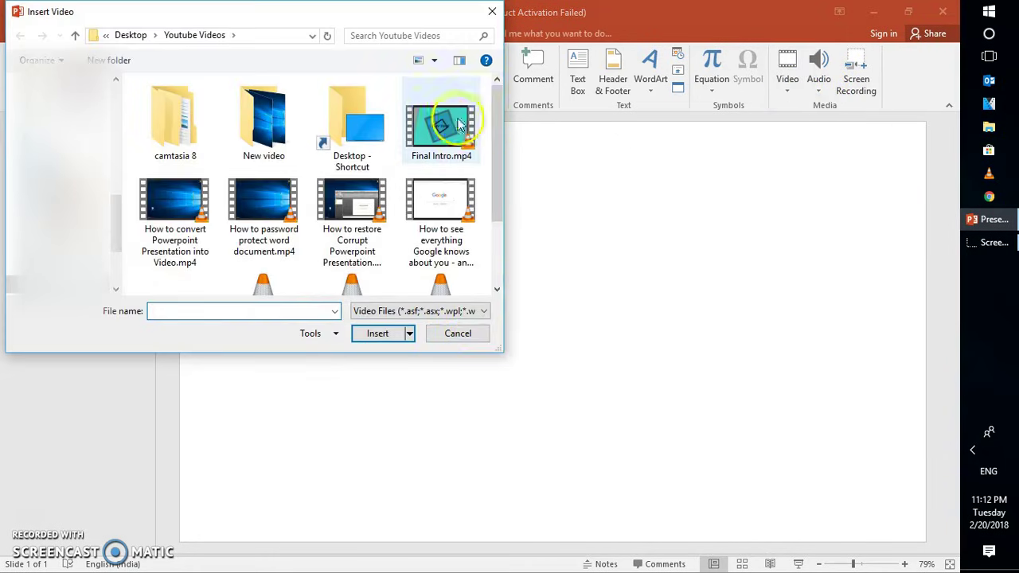
{"action": "left_click", "coordinate": [451, 130]}
{"action": "double_click", "coordinate": [451, 130]}
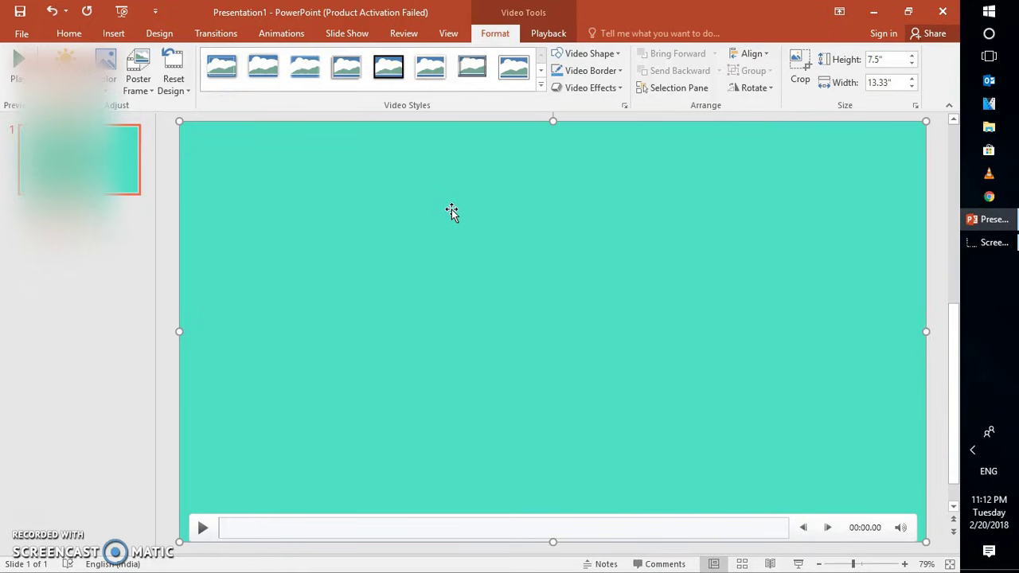
{"action": "left_click", "coordinate": [20, 34]}
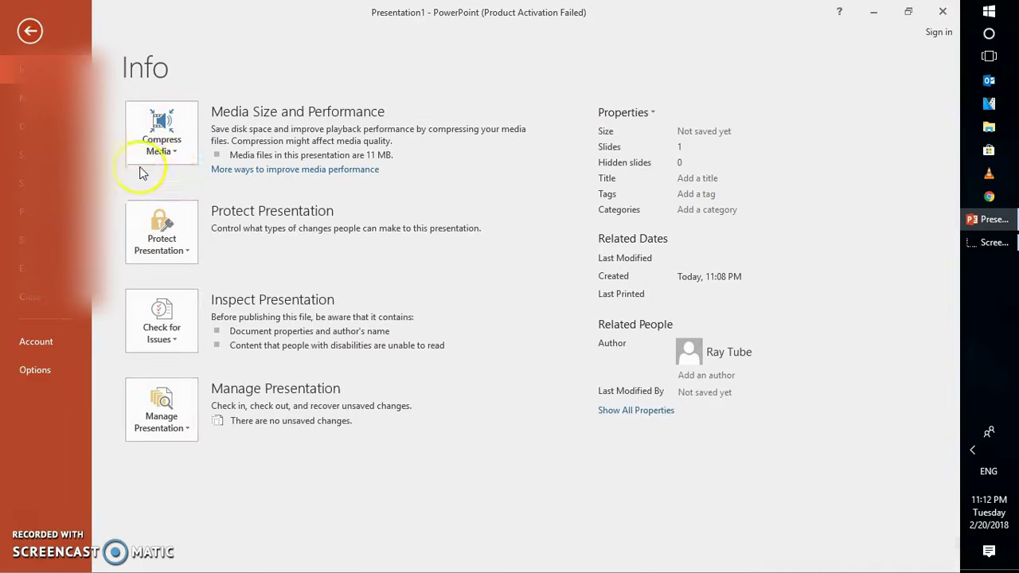
Compress the video at Presentation Quality, reducing media to 9.2 MB, and return to the slide editor
{"action": "left_click", "coordinate": [182, 149]}
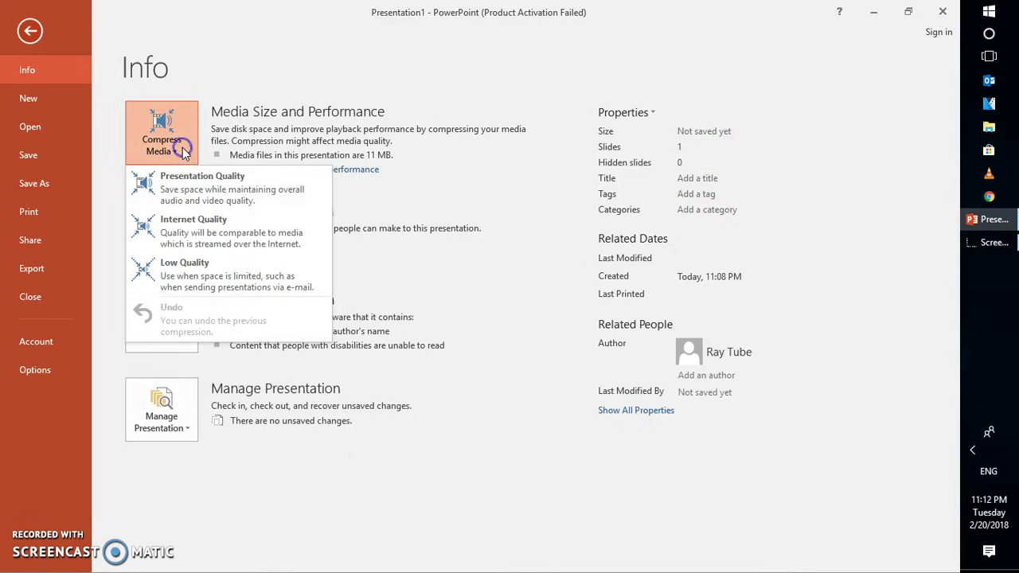
{"action": "left_click", "coordinate": [204, 181]}
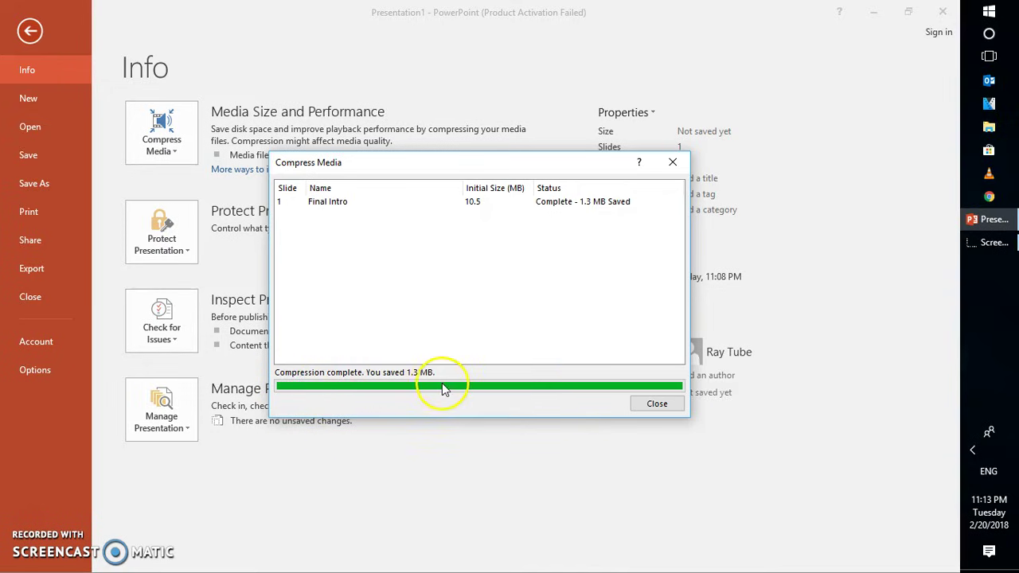
{"action": "left_click", "coordinate": [643, 404]}
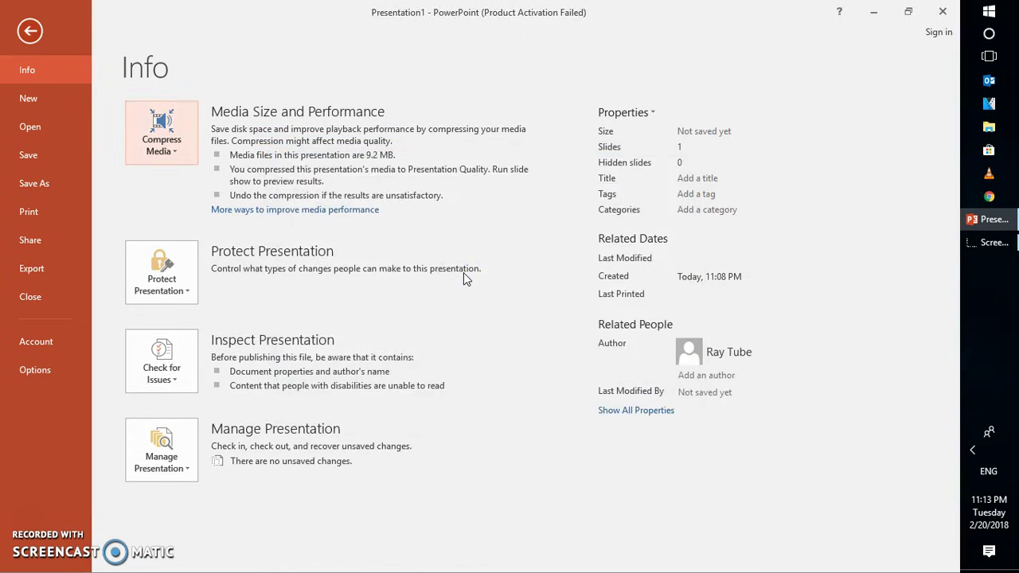
{"action": "key", "text": "Escape"}
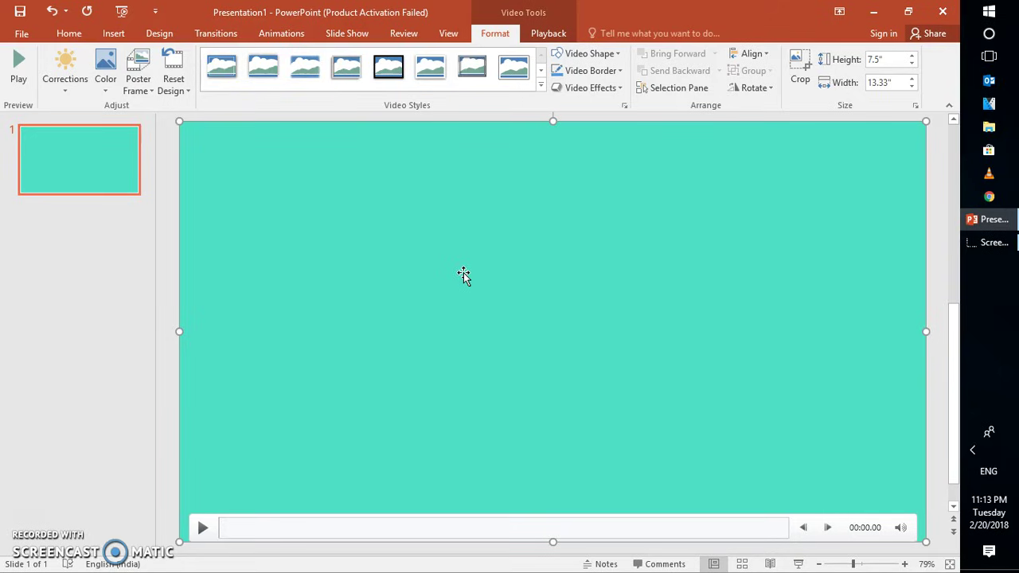
{"action": "left_click", "coordinate": [485, 199]}
Check Disable hardware graphics acceleration under Advanced > Display options and apply with OK
{"action": "left_click", "coordinate": [475, 225]}
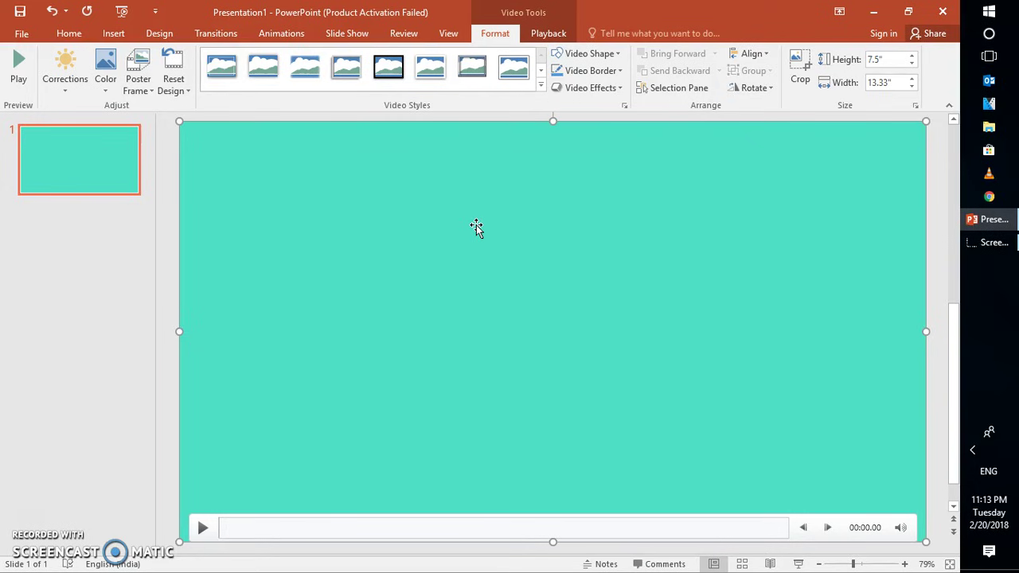
{"action": "left_click", "coordinate": [21, 33]}
{"action": "left_click", "coordinate": [46, 371]}
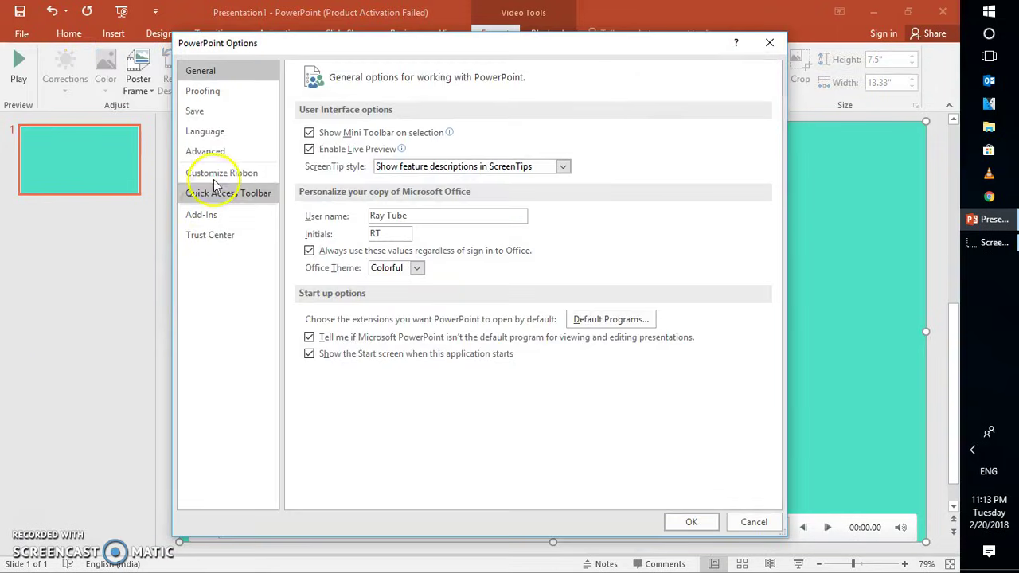
{"action": "left_click", "coordinate": [230, 158]}
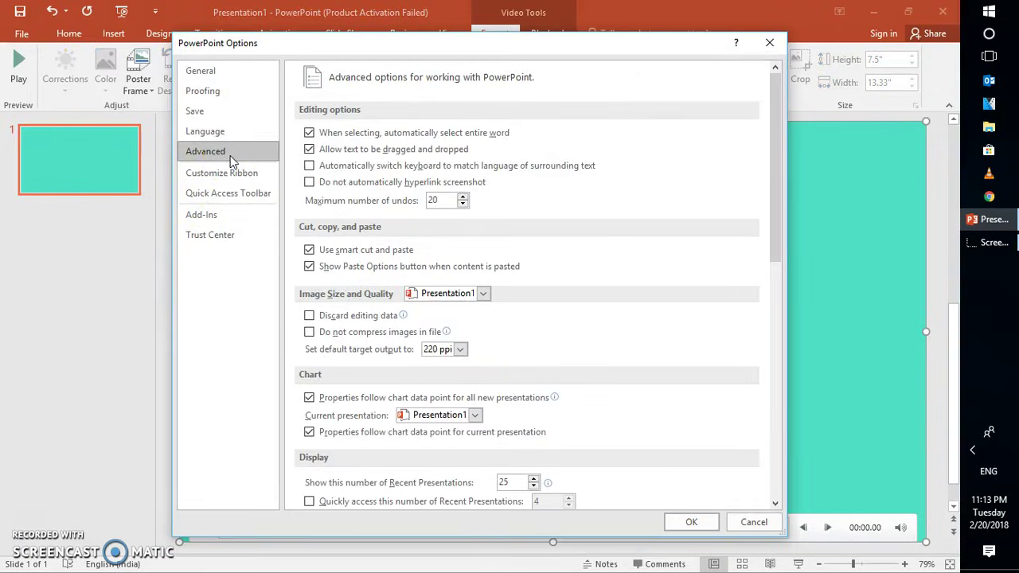
{"action": "left_click_drag", "start_coordinate": [781, 187], "coordinate": [776, 280]}
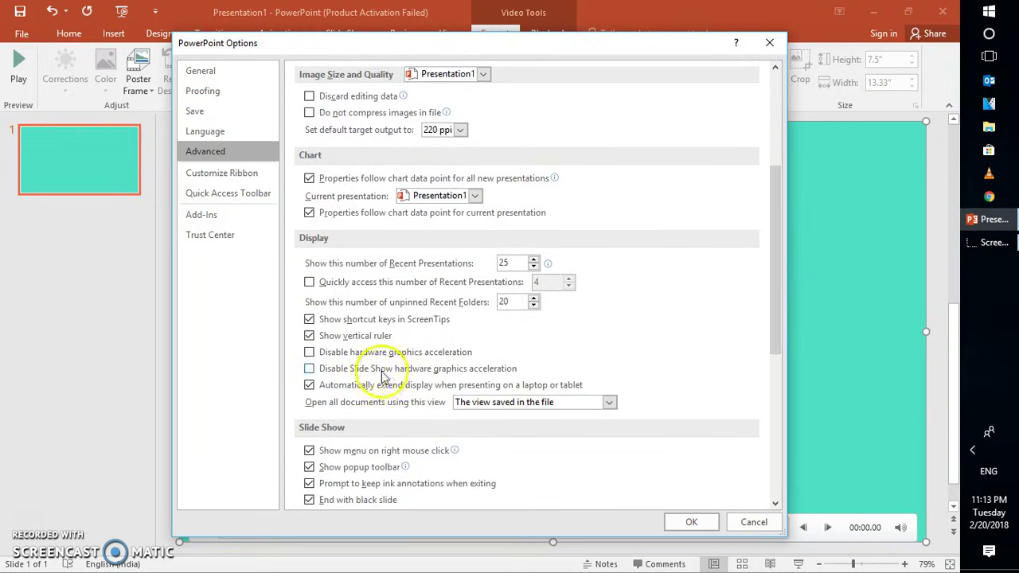
{"action": "left_click", "coordinate": [310, 356]}
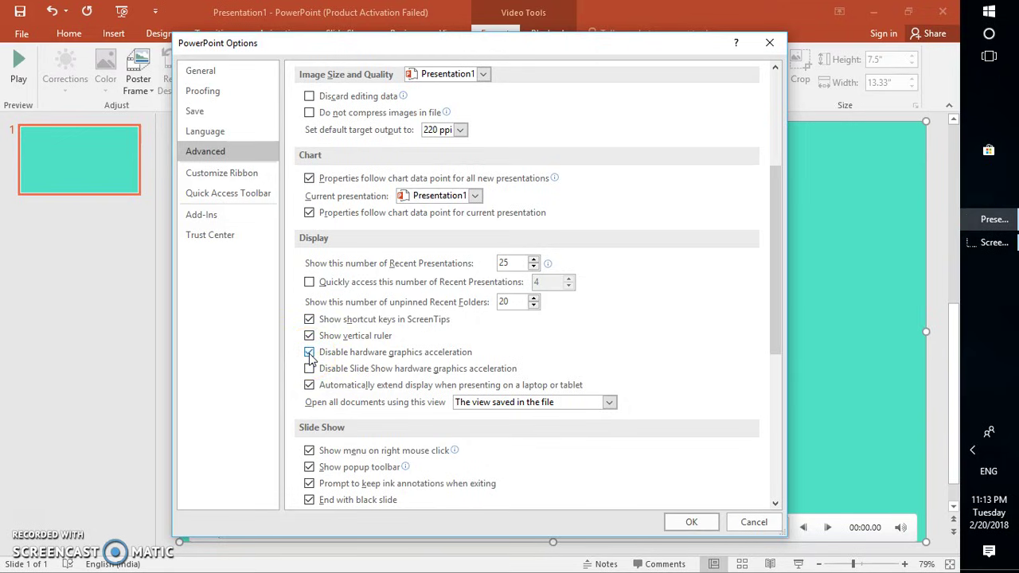
{"action": "left_click", "coordinate": [691, 522]}
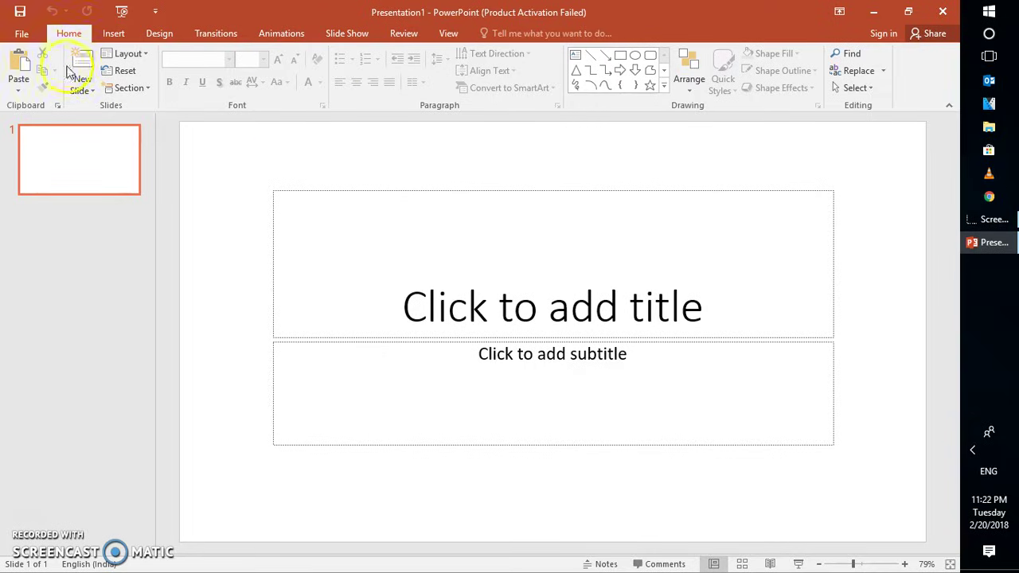
{"action": "left_click", "coordinate": [20, 35]}
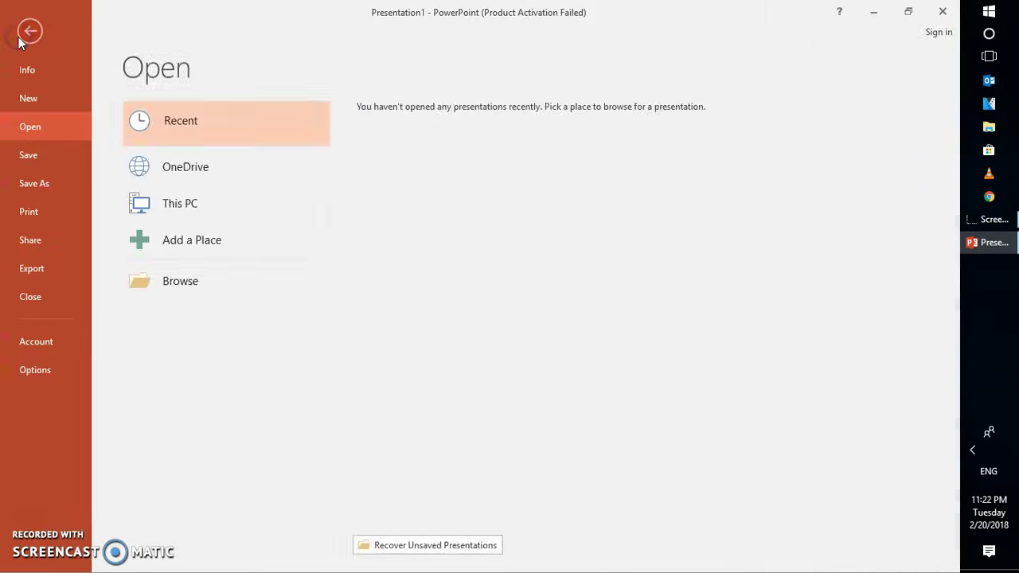
Enable the Developer main tab in Customize Ribbon and switch to the Developer tab
{"action": "left_click", "coordinate": [60, 371]}
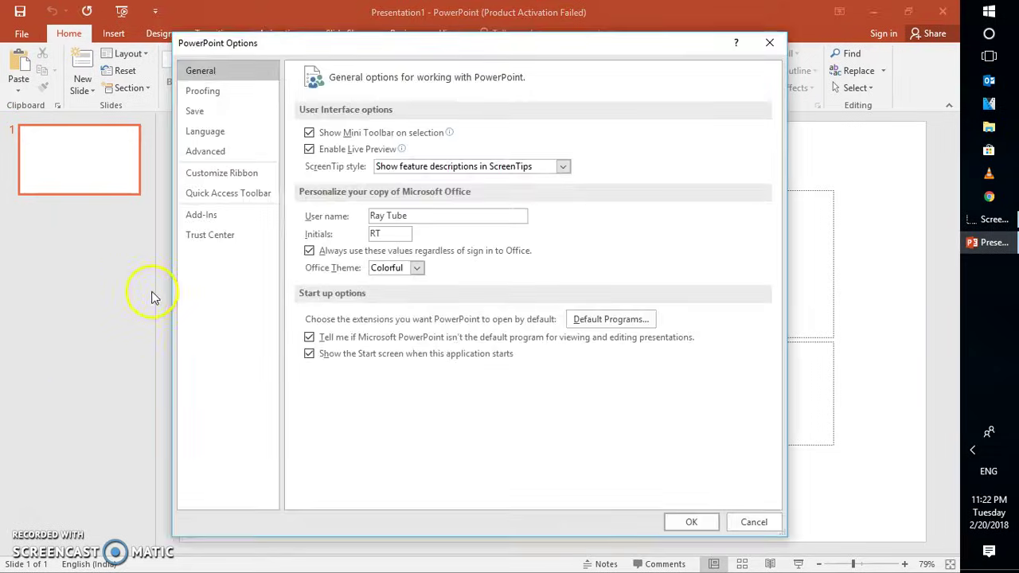
{"action": "key", "text": "Escape"}
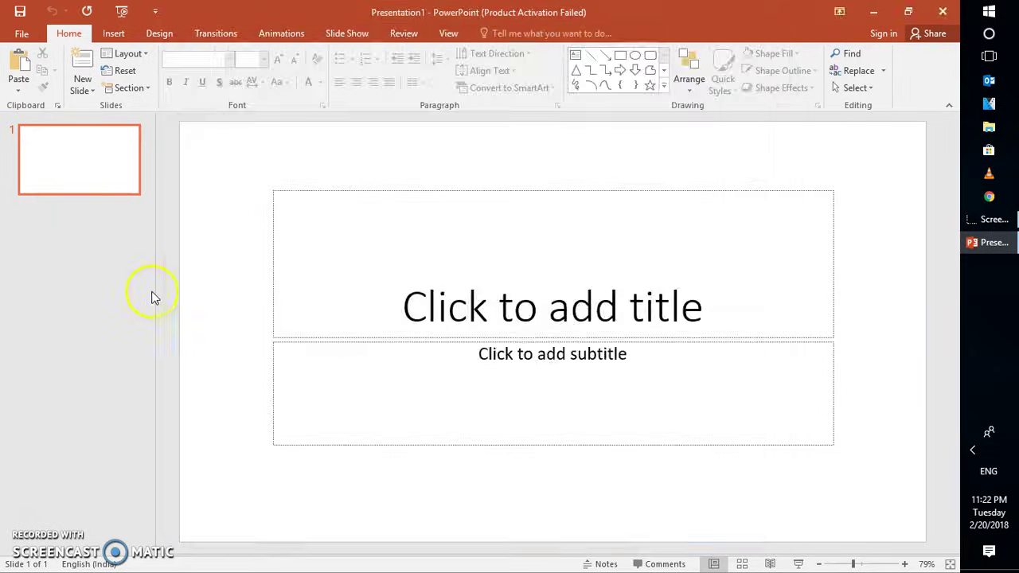
{"action": "left_click", "coordinate": [32, 37]}
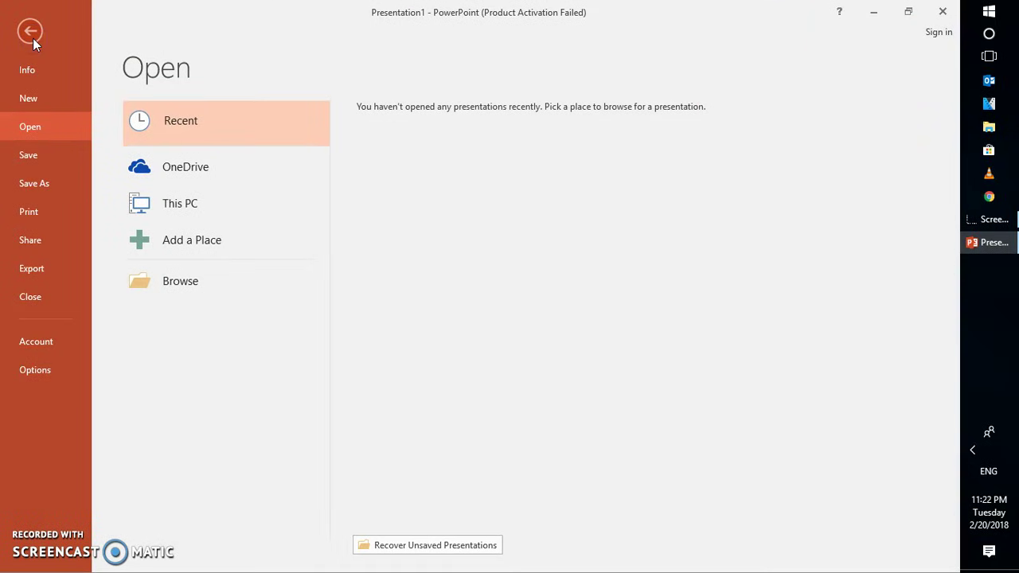
{"action": "left_click", "coordinate": [29, 369]}
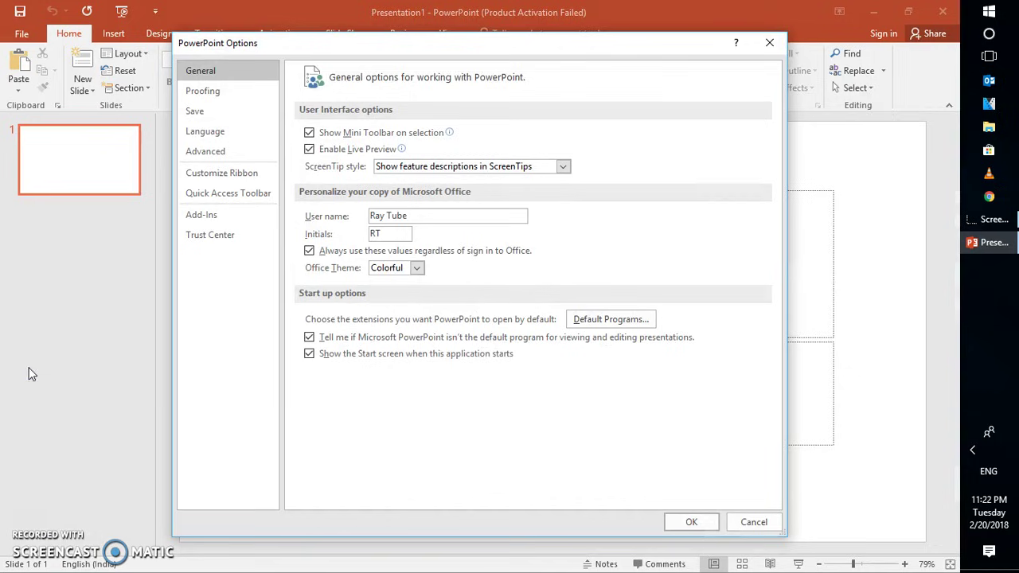
{"action": "left_click", "coordinate": [224, 181]}
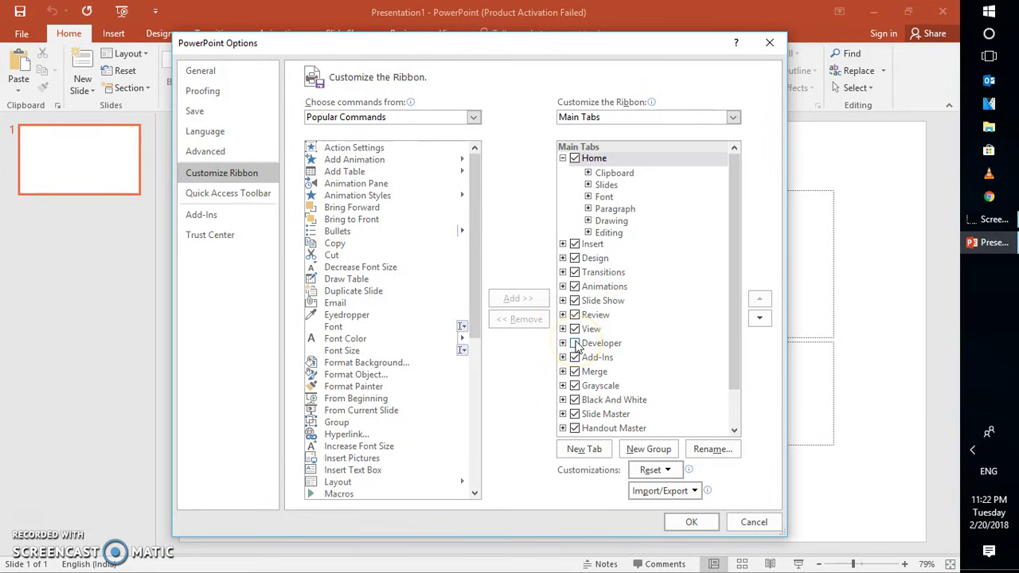
{"action": "left_click", "coordinate": [575, 343]}
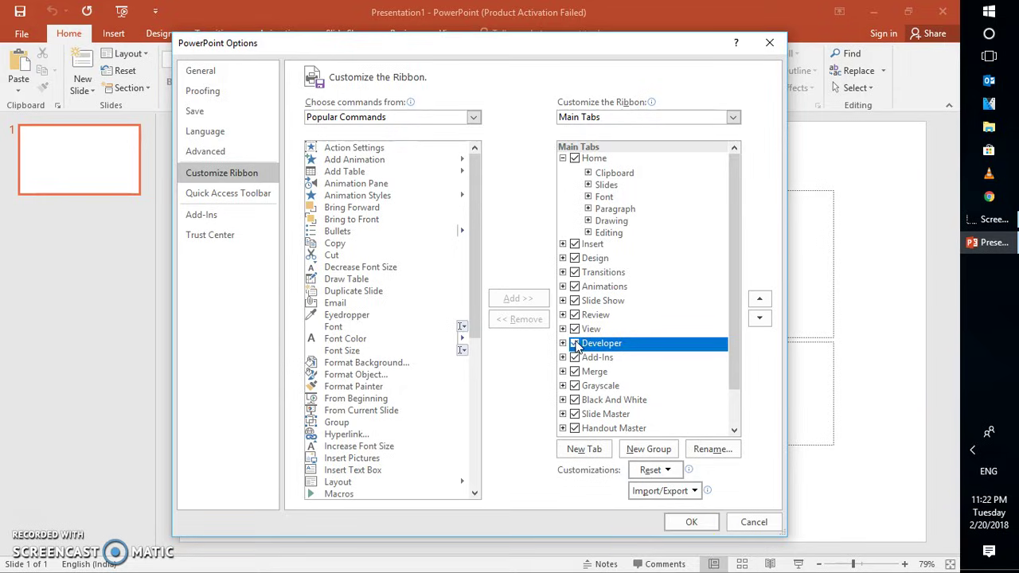
{"action": "left_click", "coordinate": [692, 522]}
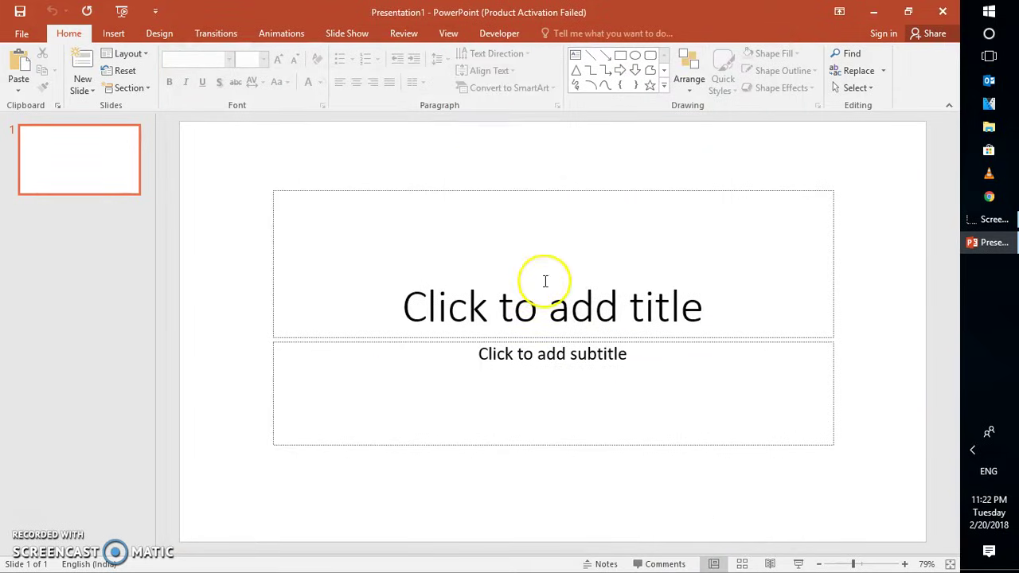
{"action": "left_click", "coordinate": [502, 36]}
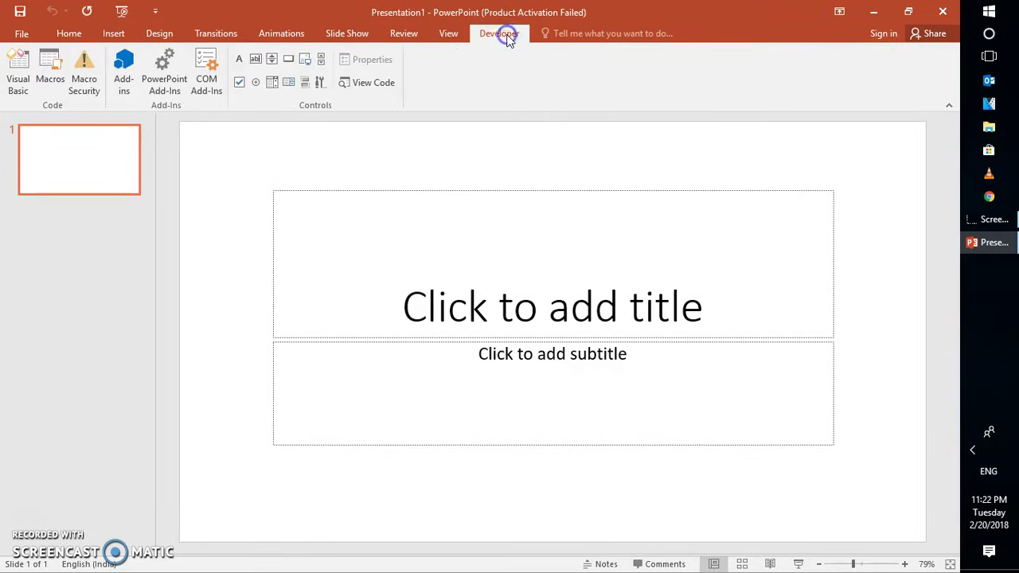
Select Windows Media Player from the More Controls list and confirm with OK
{"action": "left_click", "coordinate": [431, 145]}
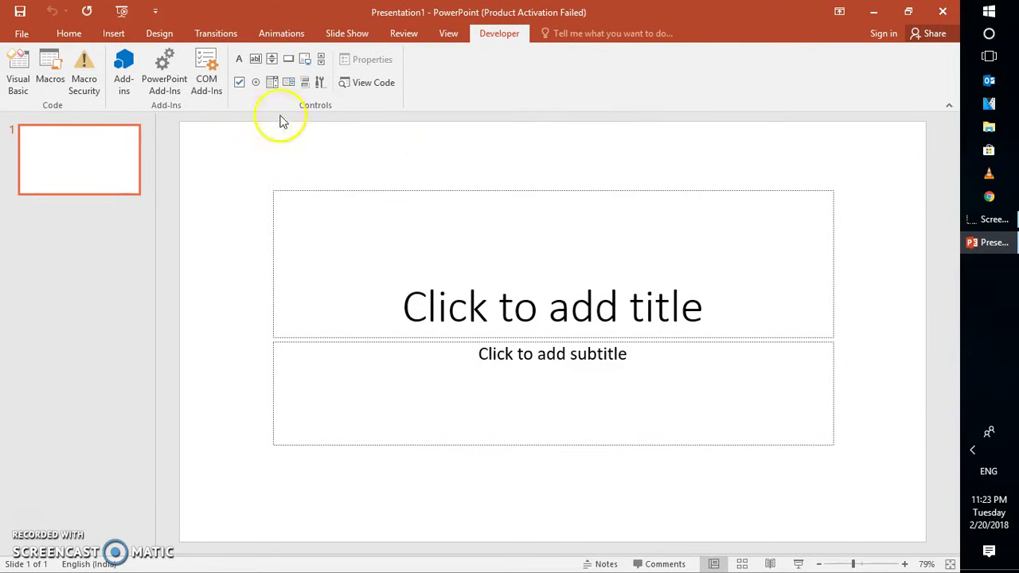
{"action": "left_click", "coordinate": [244, 86]}
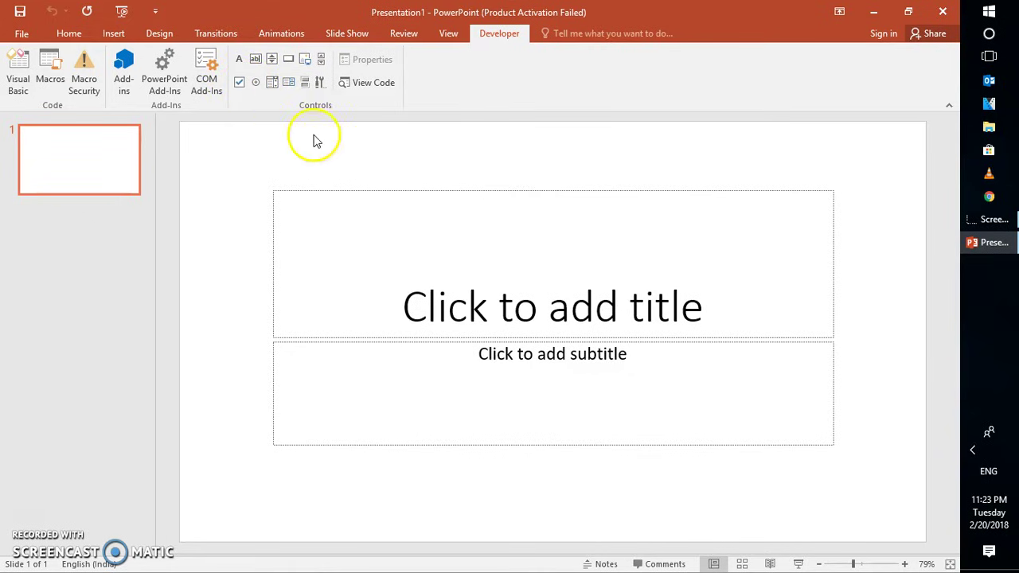
{"action": "left_click", "coordinate": [320, 87]}
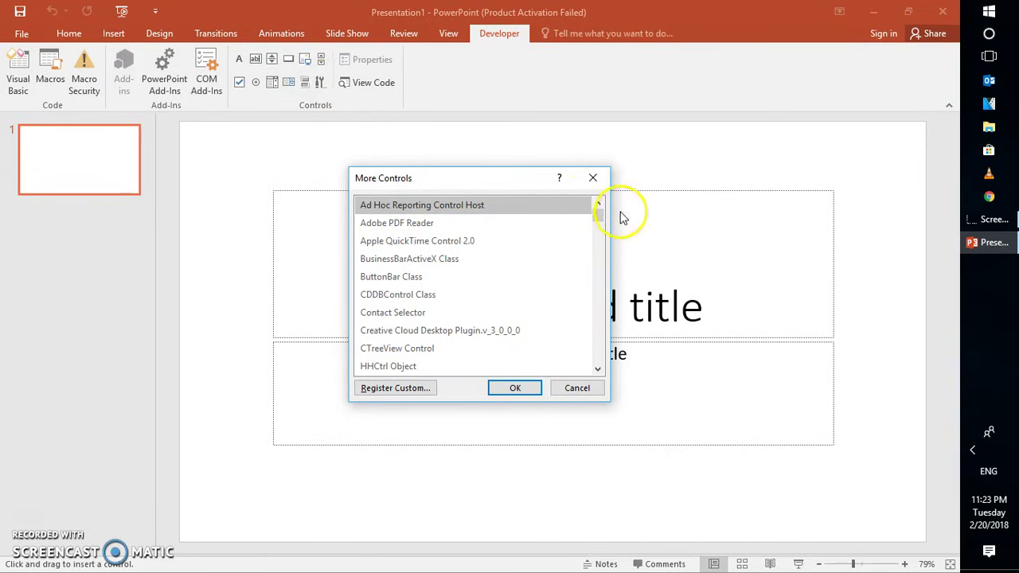
{"action": "left_click", "coordinate": [593, 178]}
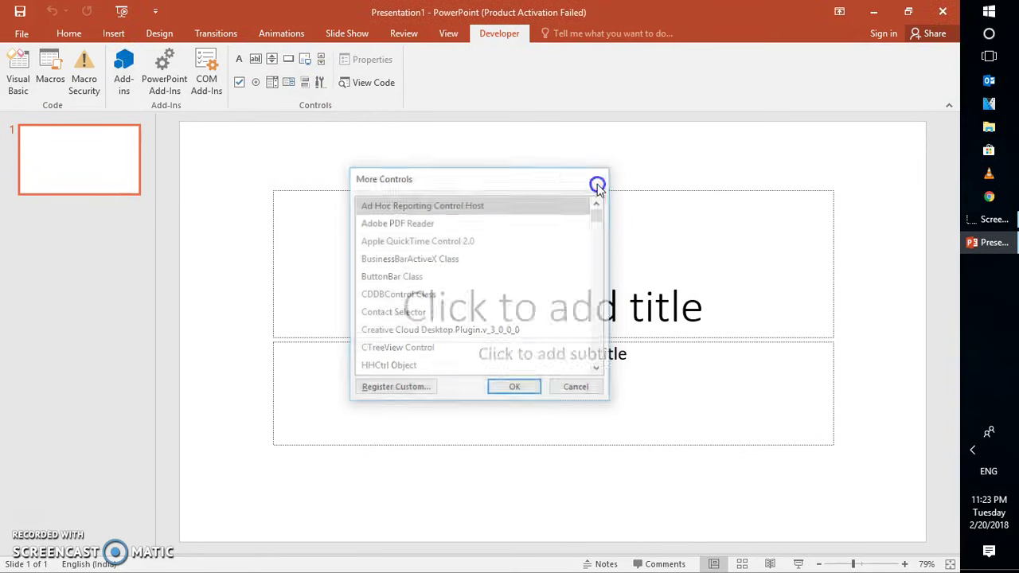
{"action": "left_click", "coordinate": [319, 83]}
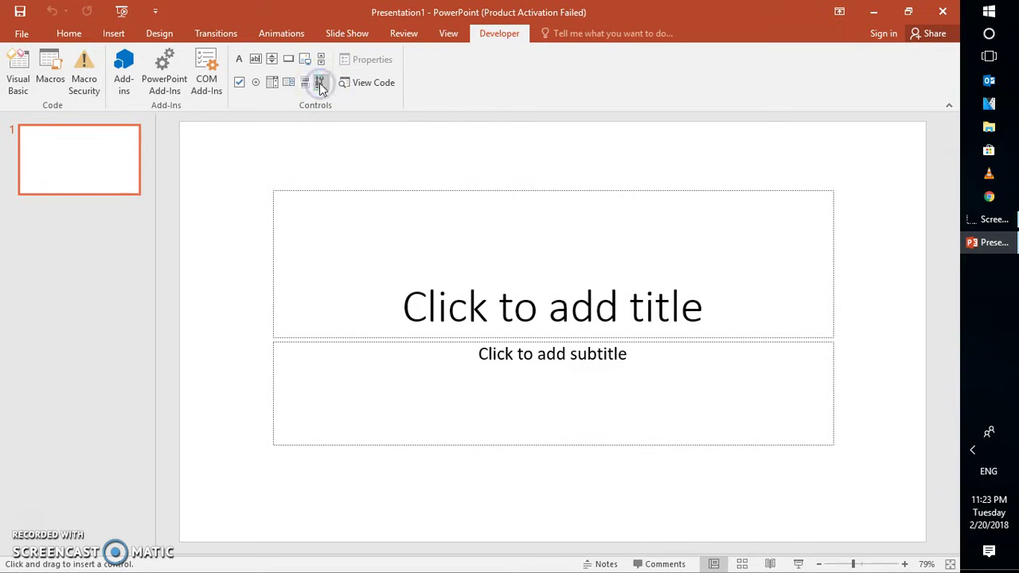
{"action": "left_click_drag", "start_coordinate": [602, 221], "coordinate": [594, 363]}
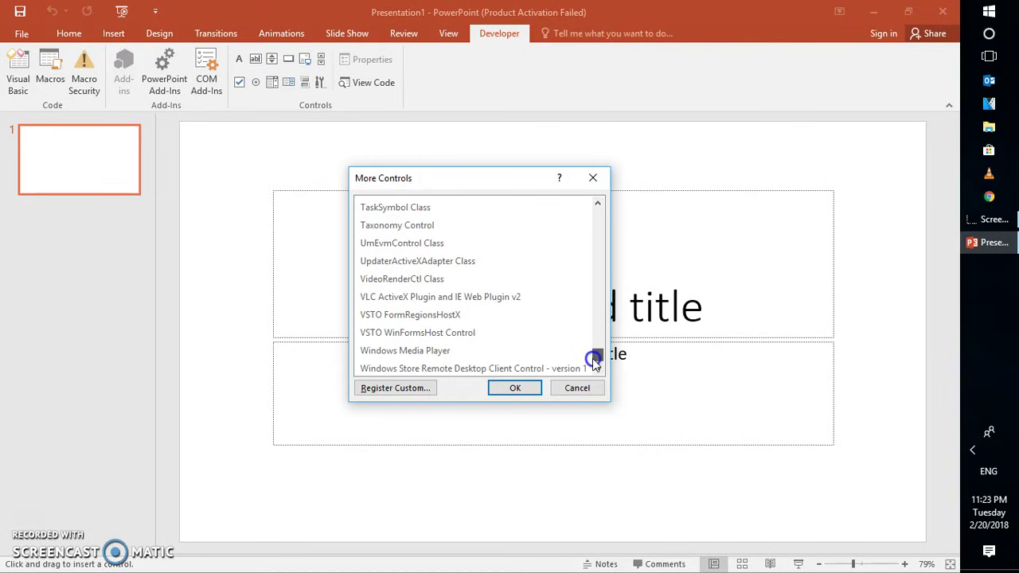
{"action": "left_click", "coordinate": [438, 354]}
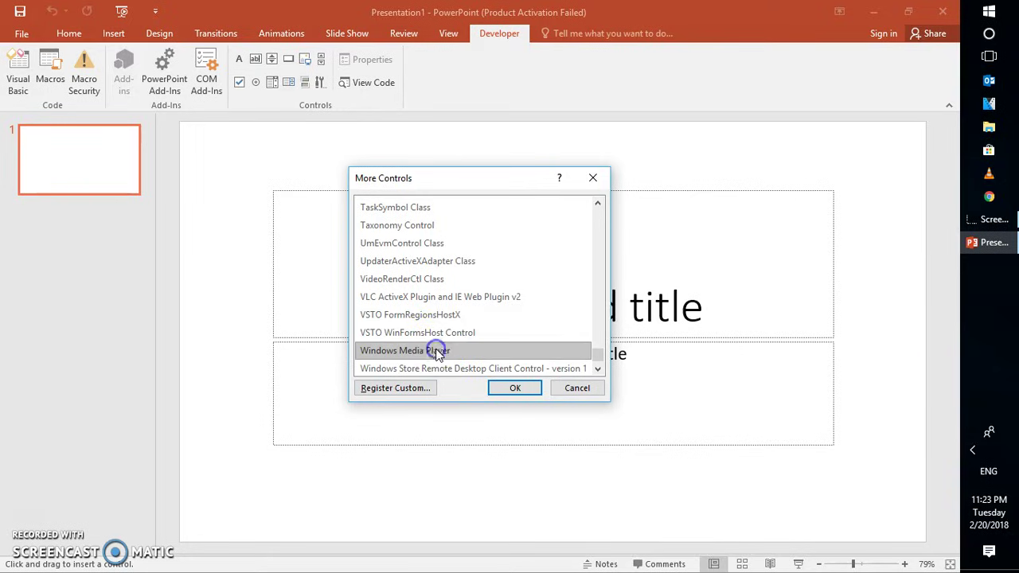
{"action": "left_click", "coordinate": [519, 388]}
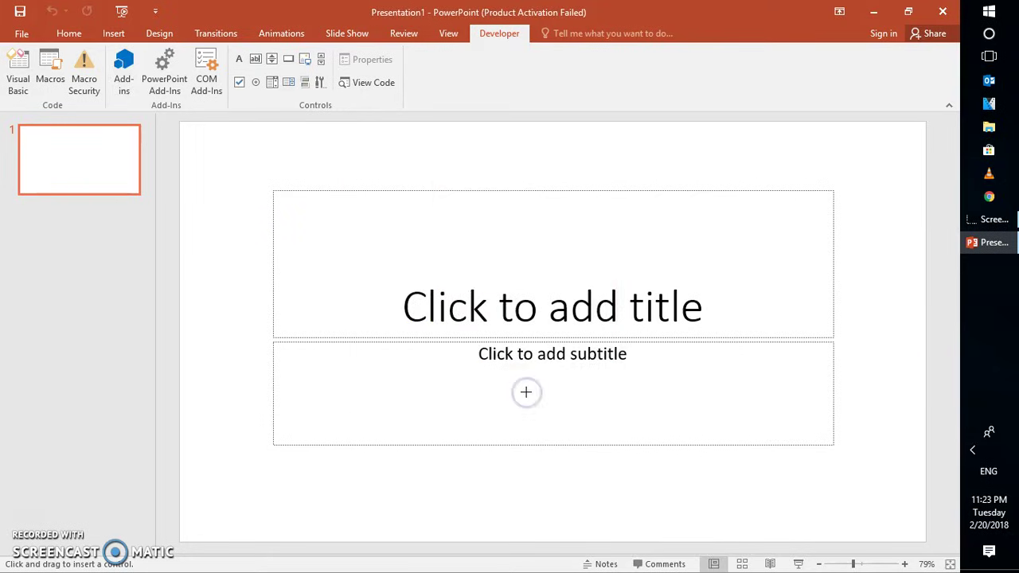